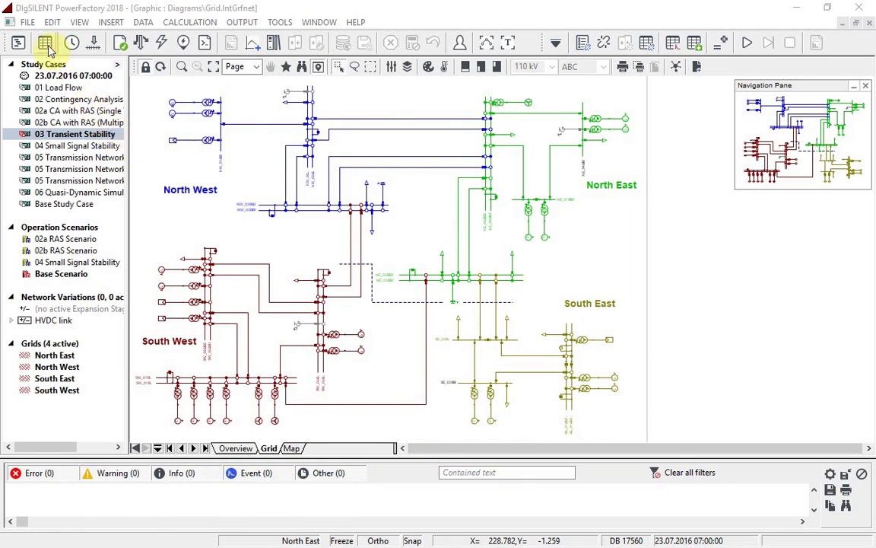
List all 25 composite models and review Plant_NE_G1's EXAC2 regulator parameters without changes.
{"action": "left_click", "coordinate": [42, 42]}
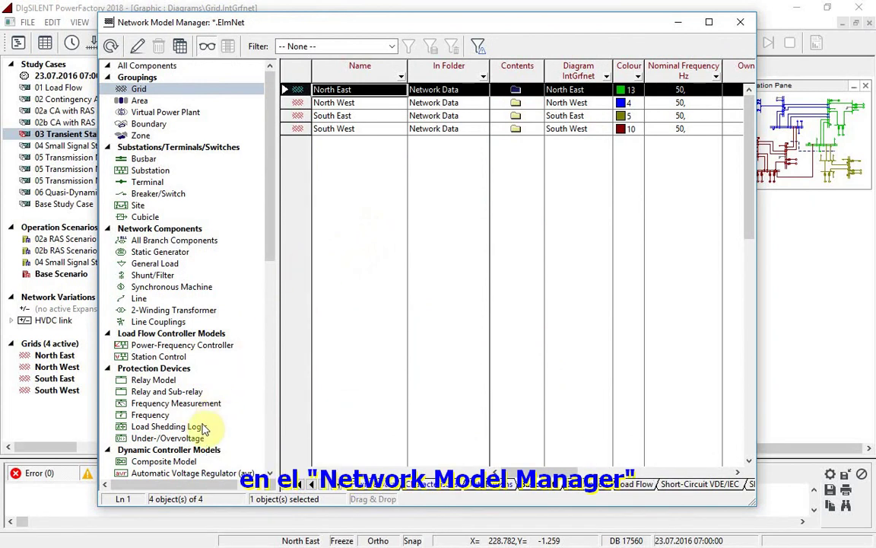
{"action": "left_click", "coordinate": [173, 462]}
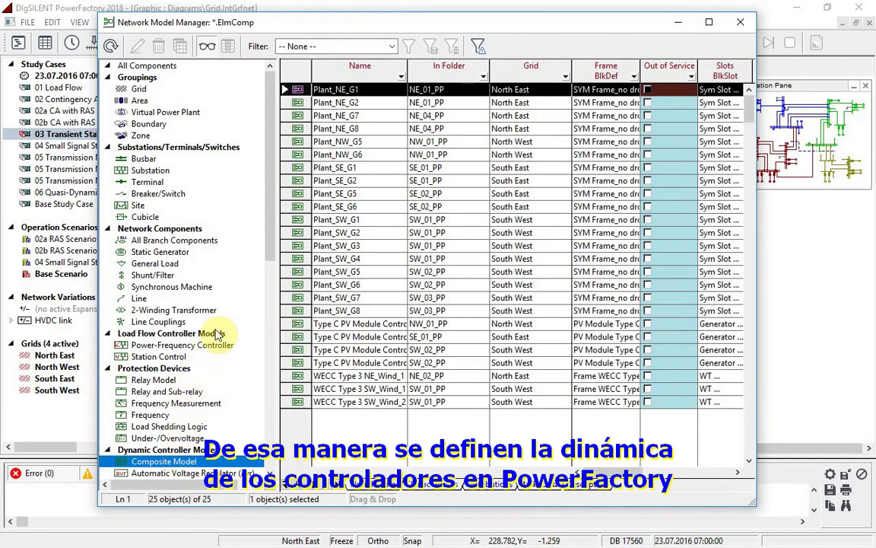
{"action": "double_click", "coordinate": [297, 90]}
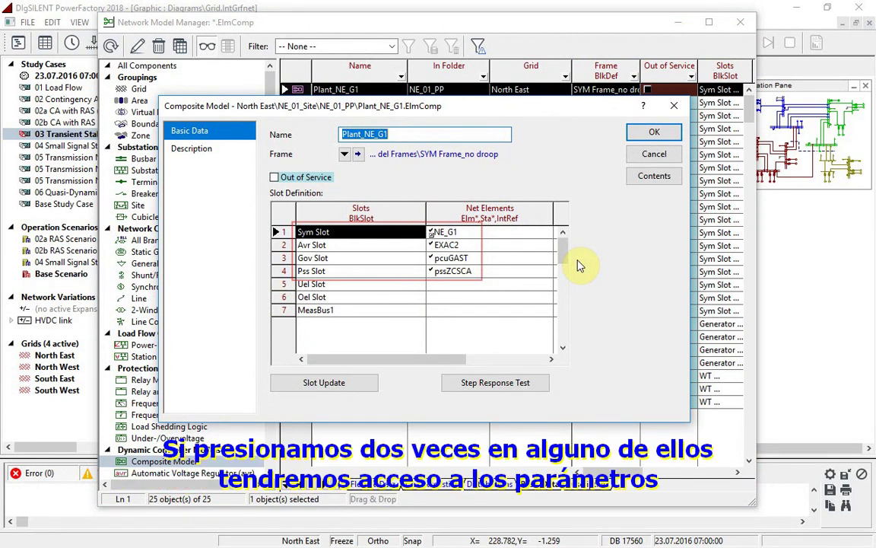
{"action": "double_click", "coordinate": [448, 245]}
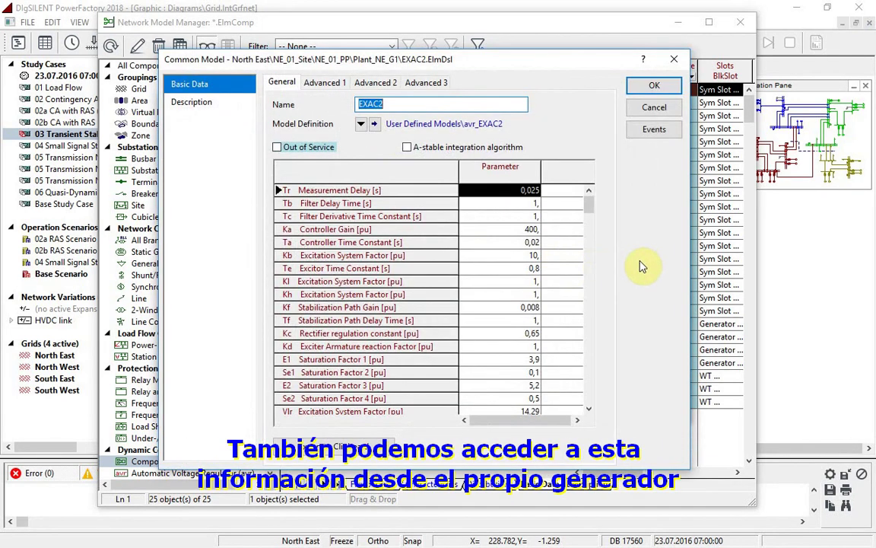
{"action": "key", "text": "Escape"}
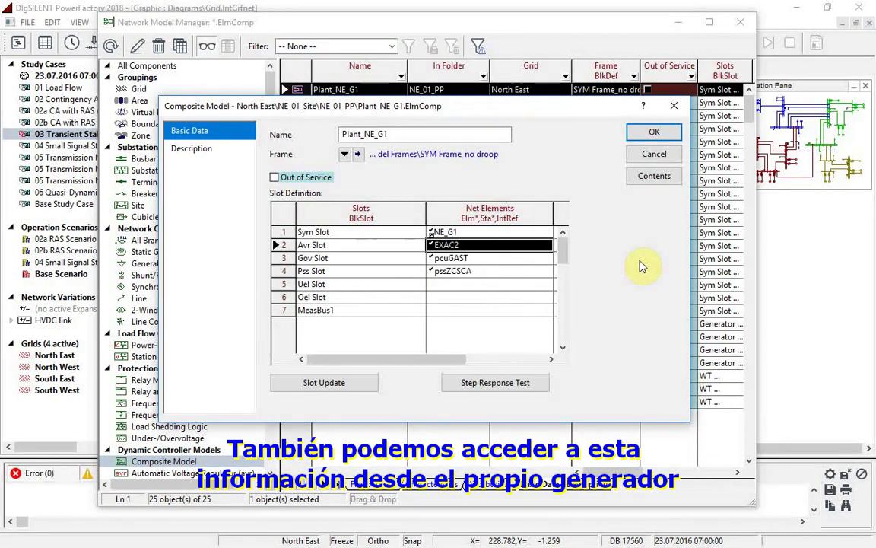
{"action": "left_click", "coordinate": [657, 154]}
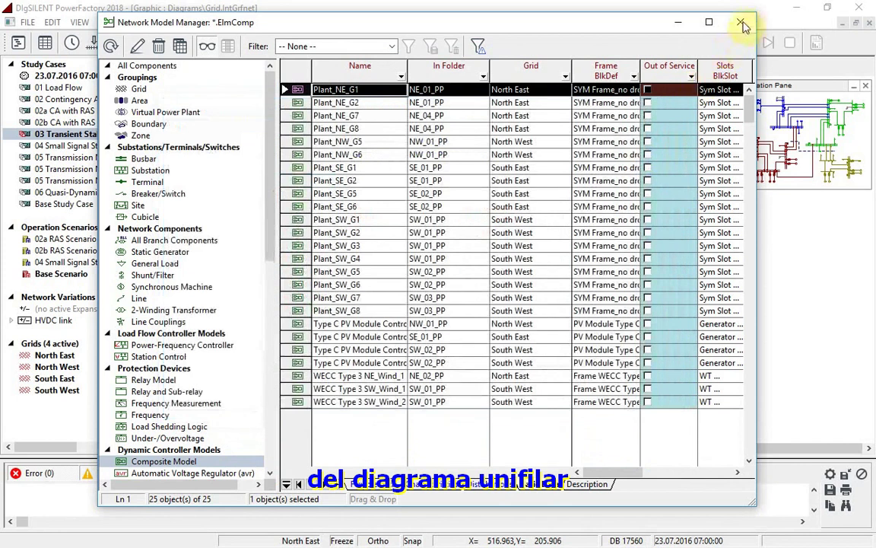
Close the model list and confirm generator NE_G1 is linked to plant model Plant_NE_G1.
{"action": "left_click", "coordinate": [742, 23]}
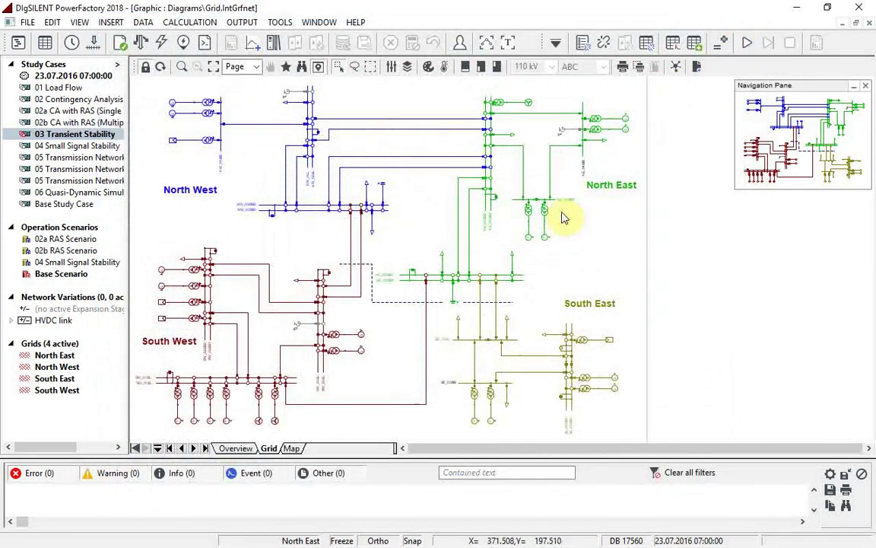
{"action": "double_click", "coordinate": [527, 238]}
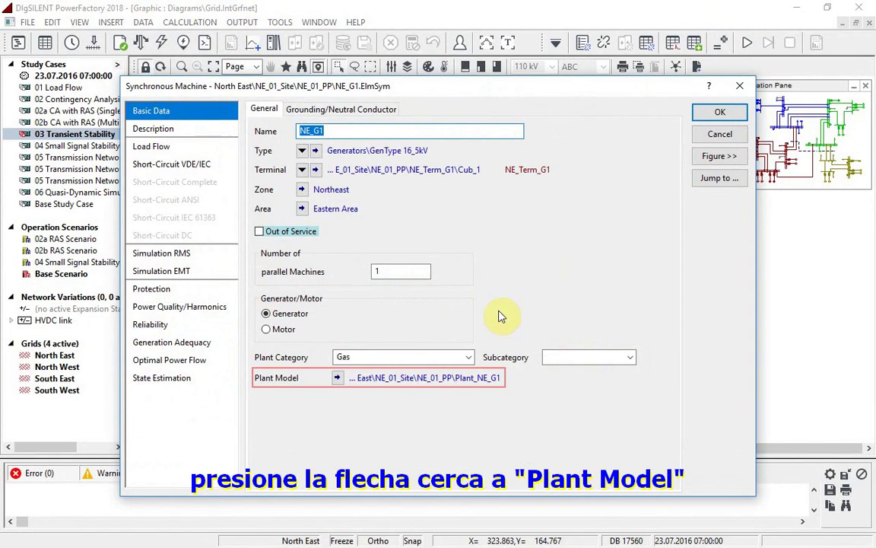
{"action": "left_click", "coordinate": [338, 378]}
{"action": "key", "text": "Escape"}
{"action": "key", "text": "Escape"}
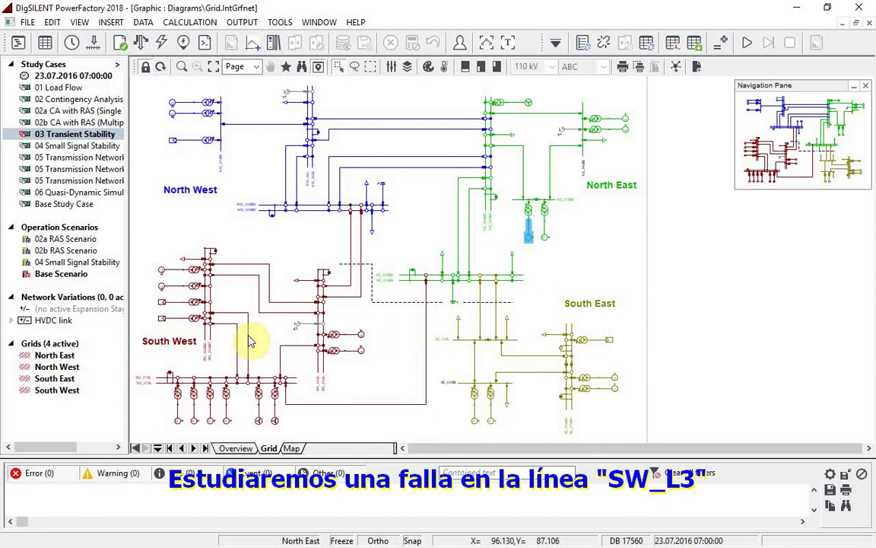
Add a 3-phase short-circuit event on line SW_L3 at 0 s, 50% location, 0 Ohm impedance.
{"action": "right_click", "coordinate": [249, 340]}
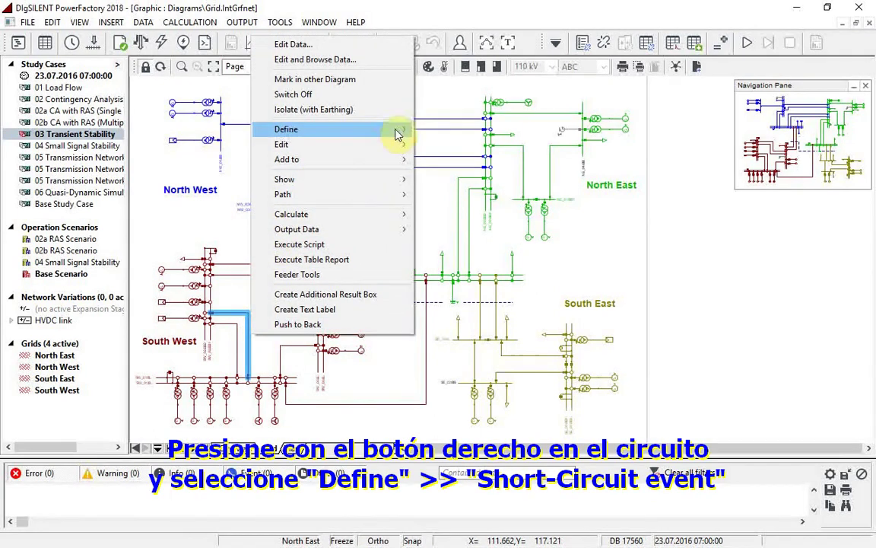
{"action": "mouse_move", "coordinate": [409, 134]}
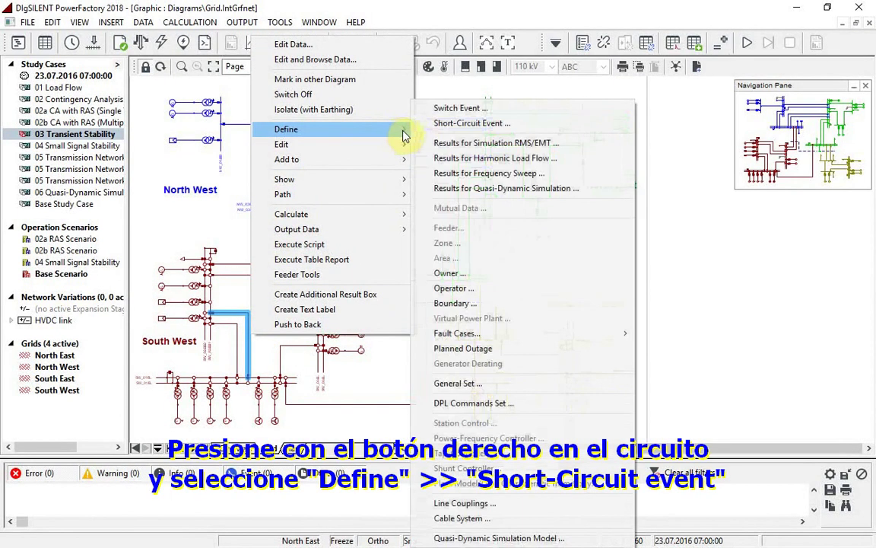
{"action": "left_click", "coordinate": [444, 125]}
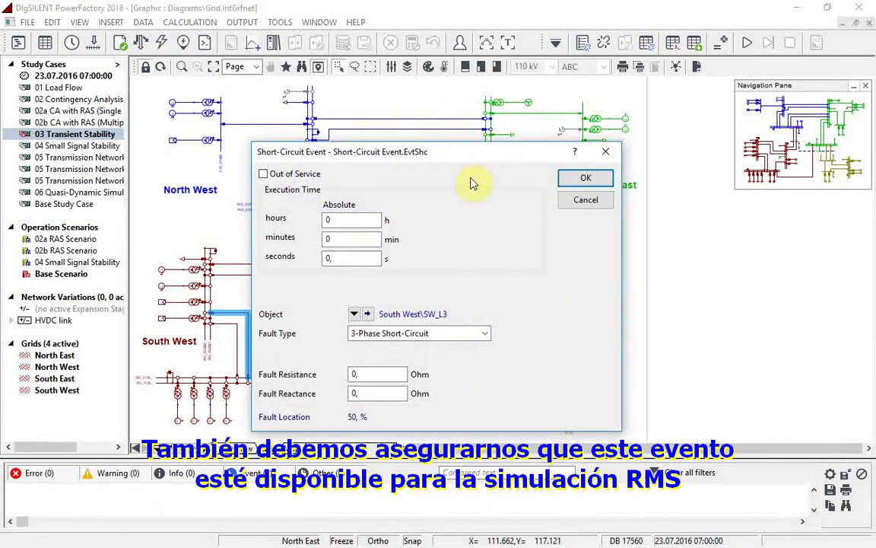
{"action": "left_click", "coordinate": [600, 182]}
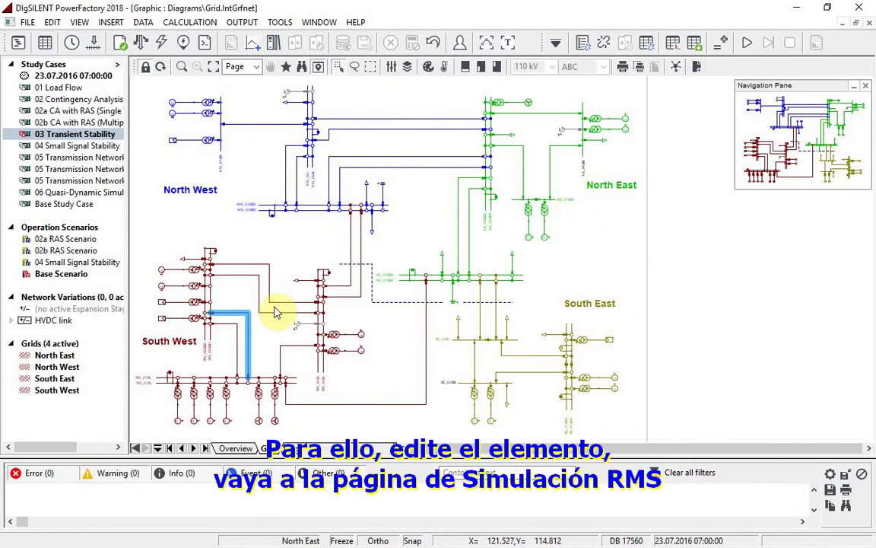
Tick Available for the short circuit on line SW_L3's Simulation RMS page.
{"action": "double_click", "coordinate": [247, 334]}
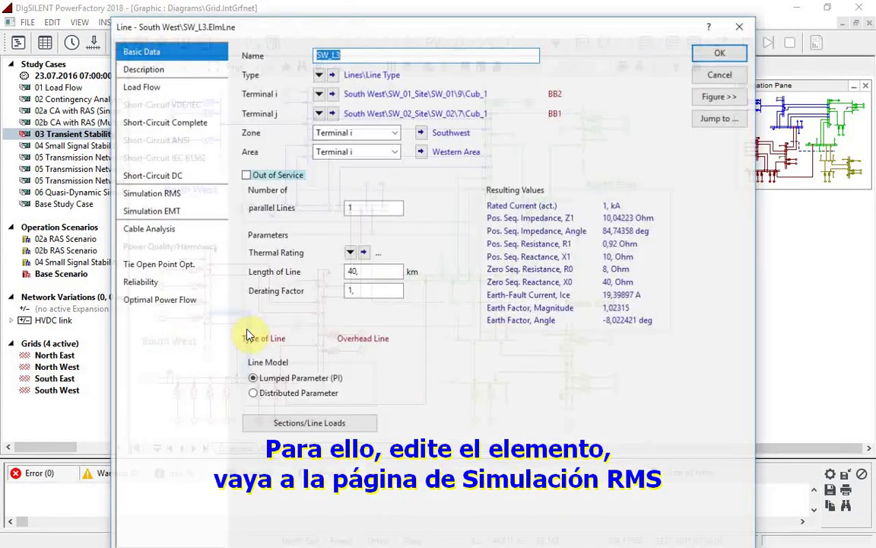
{"action": "left_click", "coordinate": [175, 195]}
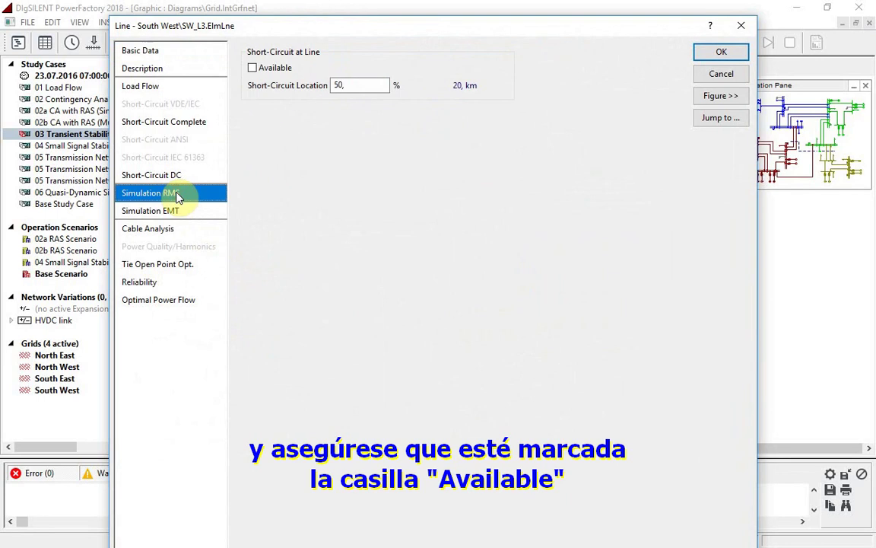
{"action": "left_click", "coordinate": [252, 68]}
{"action": "left_click", "coordinate": [701, 55]}
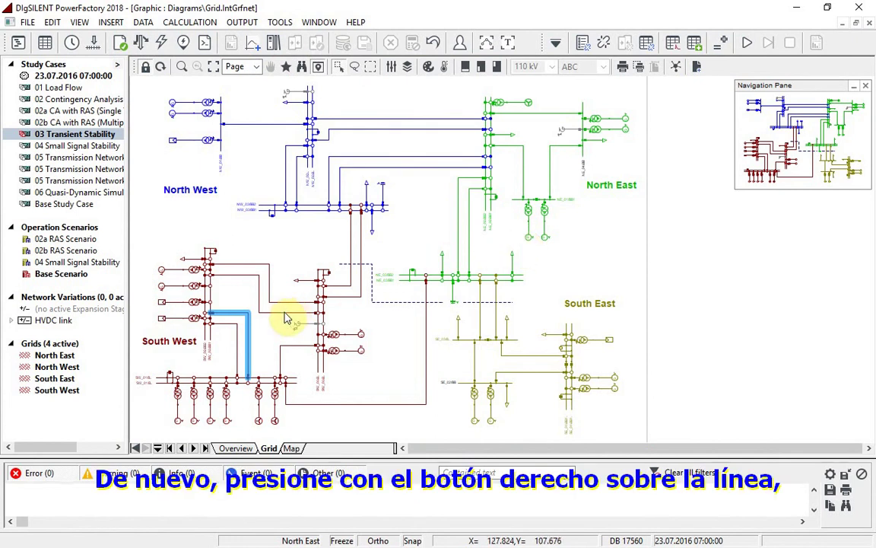
Create a switch event opening all phases of line SW_L3 at 0,1 seconds.
{"action": "right_click", "coordinate": [249, 336]}
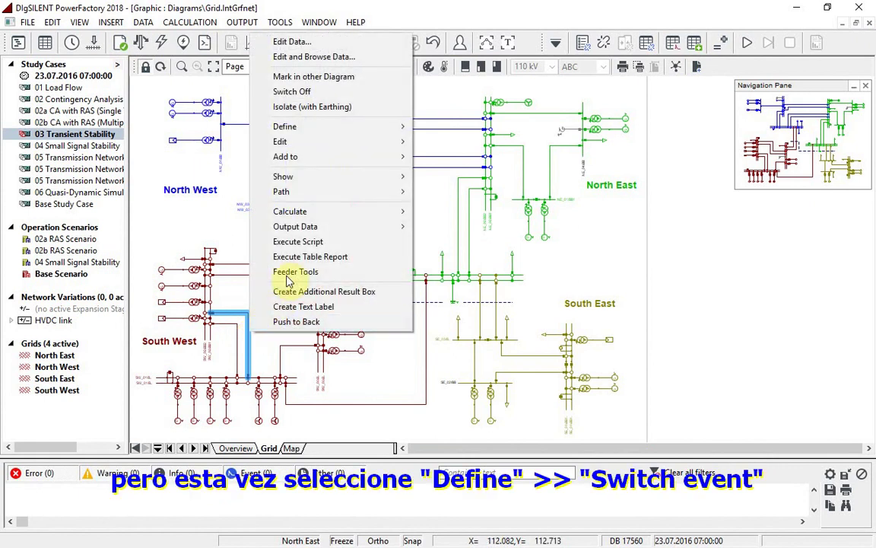
{"action": "mouse_move", "coordinate": [401, 129]}
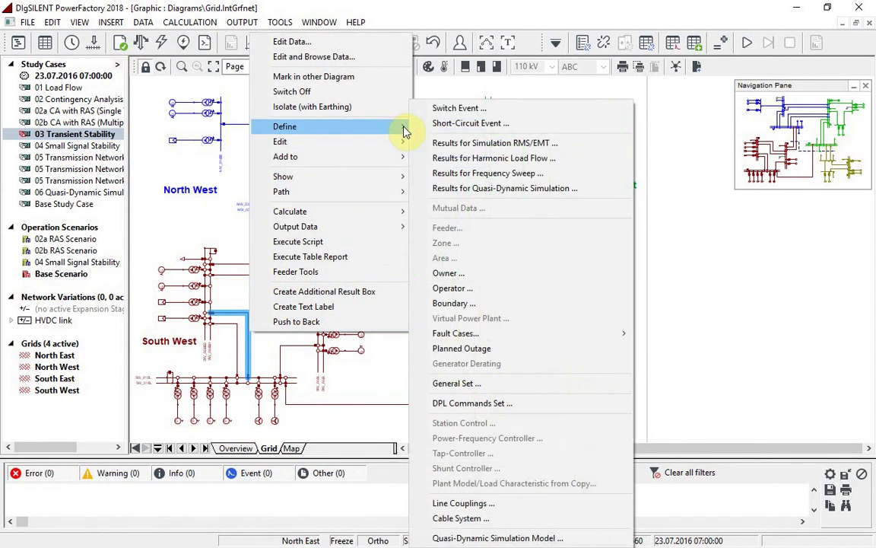
{"action": "left_click", "coordinate": [438, 113]}
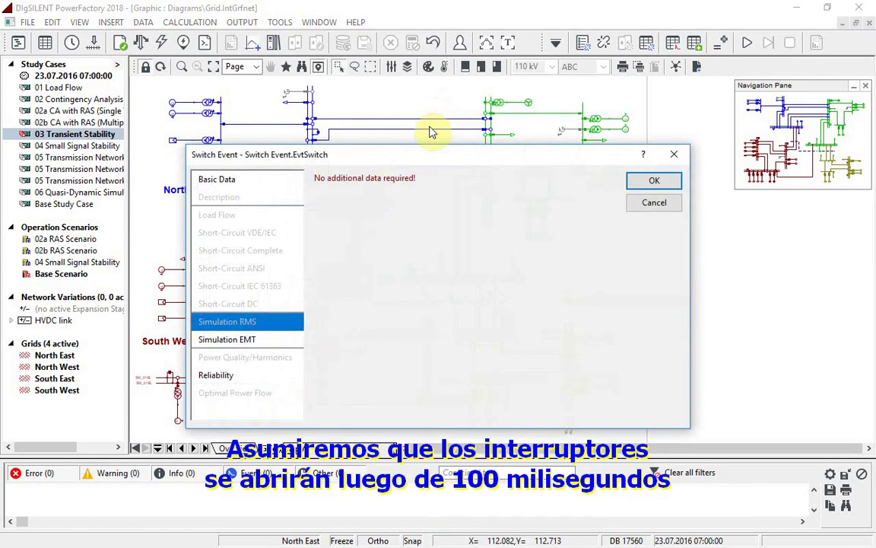
{"action": "left_click", "coordinate": [271, 180]}
{"action": "left_click", "coordinate": [389, 264]}
{"action": "type", "text": ",1"}
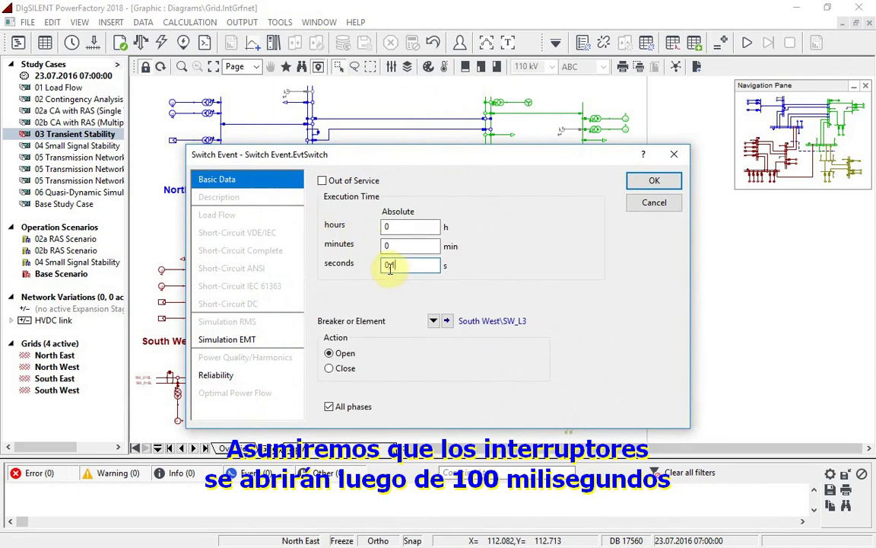
{"action": "left_click", "coordinate": [647, 183]}
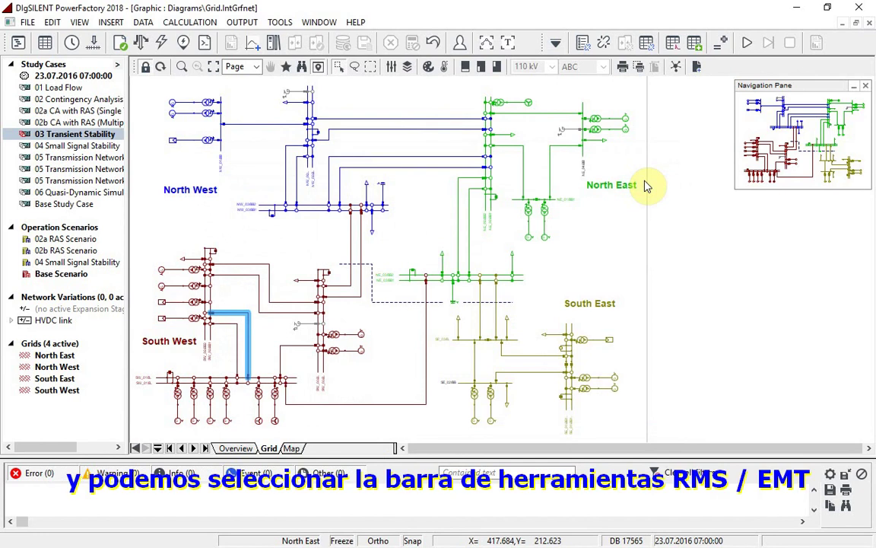
Switch to the Simulation RMS/EMT toolset and check both SW_L3 events in the event list.
{"action": "left_click", "coordinate": [556, 44]}
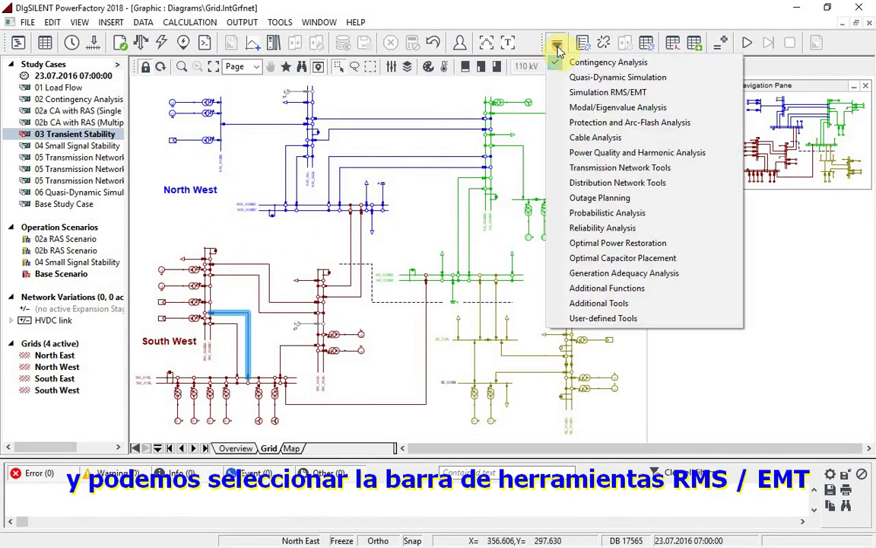
{"action": "left_click", "coordinate": [585, 92]}
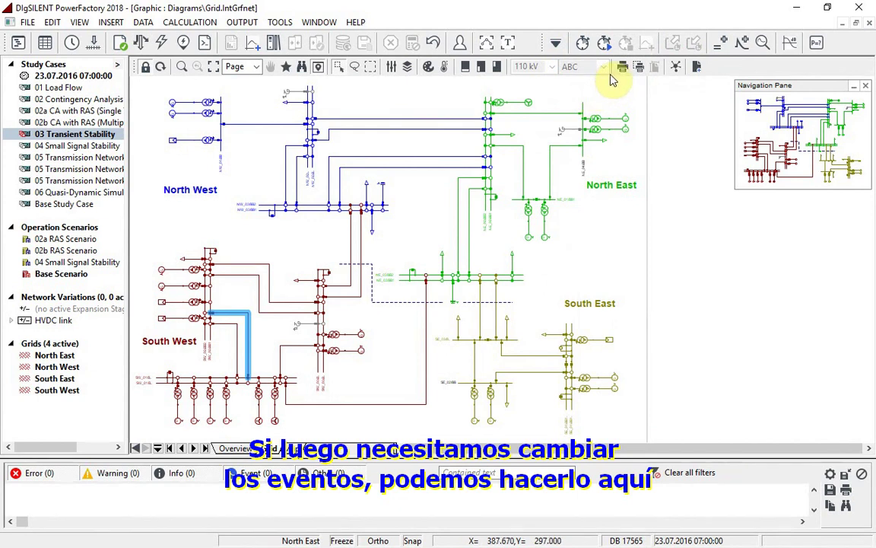
{"action": "left_click", "coordinate": [741, 42]}
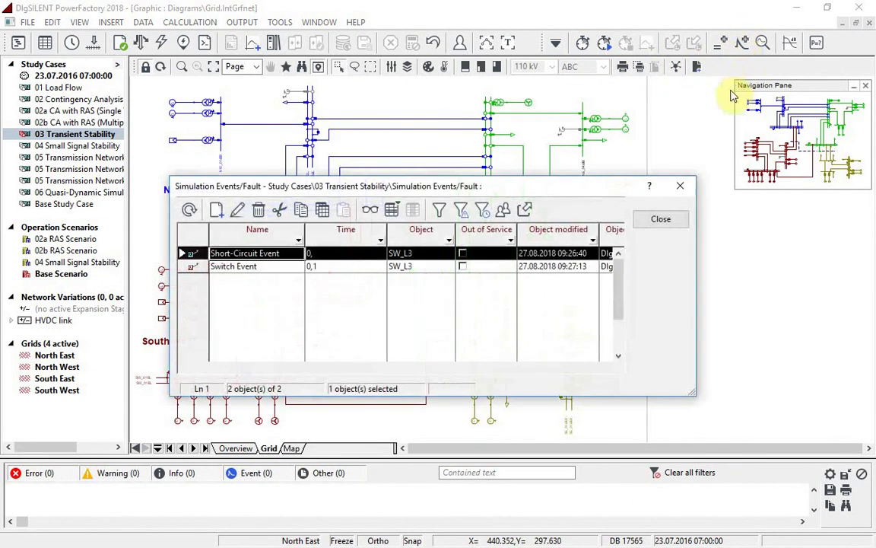
{"action": "left_click", "coordinate": [671, 224]}
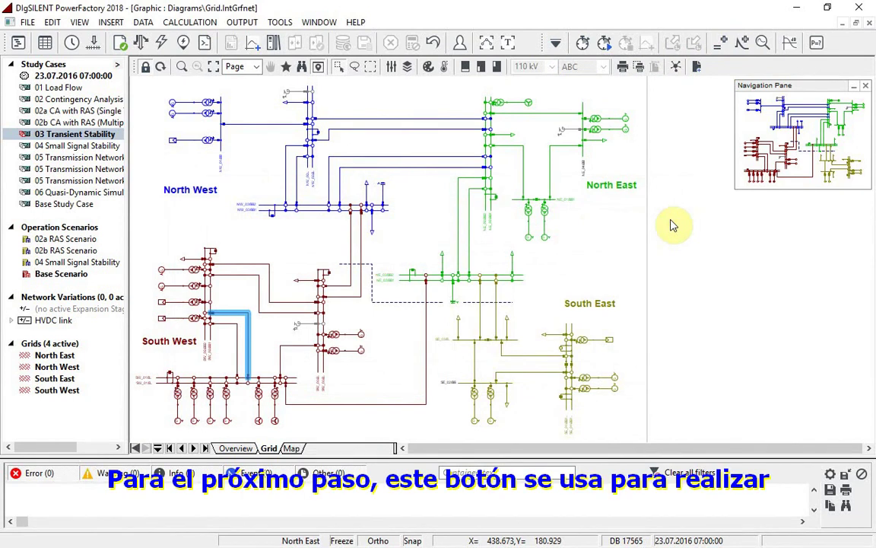
Calculate RMS initial conditions for a balanced network, with SW_G8 as 50 Hz reference.
{"action": "left_click", "coordinate": [584, 44]}
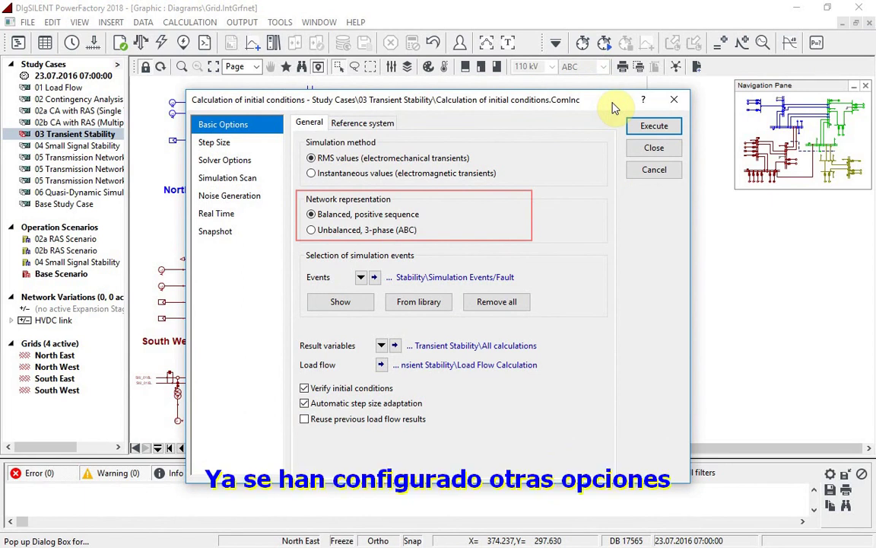
{"action": "left_click", "coordinate": [642, 130]}
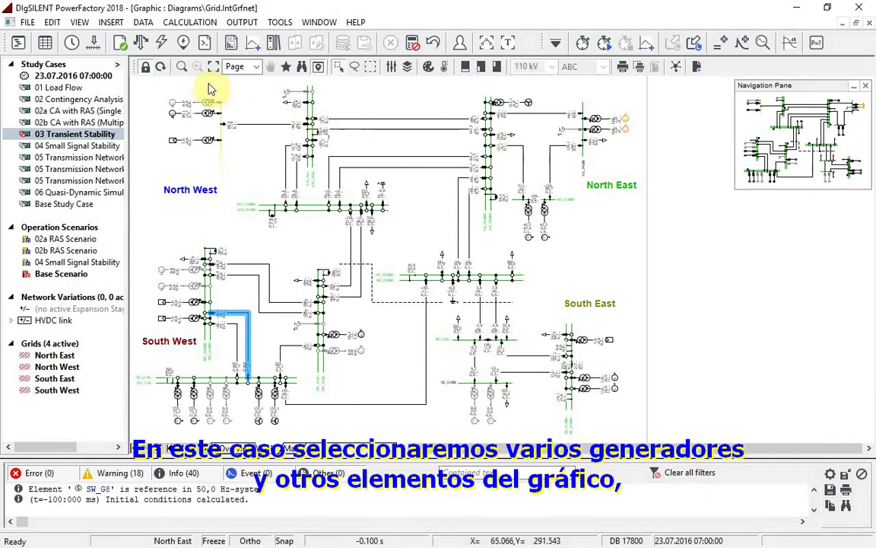
Zoom into the diagram and multi-select the generators, busbars and their linking line for recording.
{"action": "left_click", "coordinate": [181, 67]}
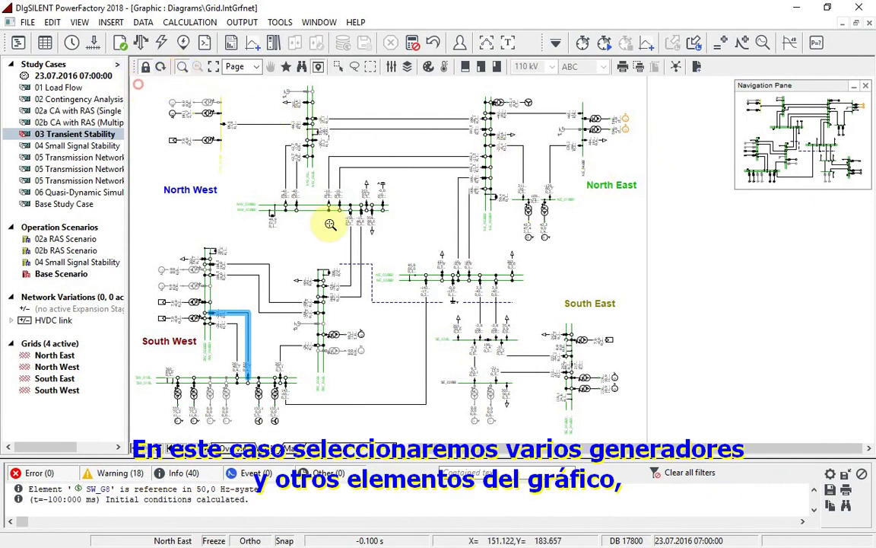
{"action": "left_click", "coordinate": [377, 268]}
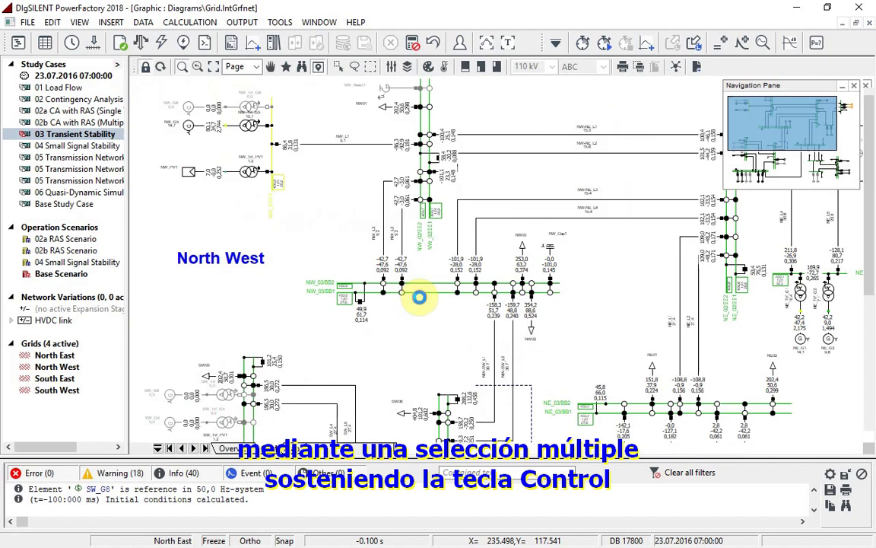
{"action": "left_click", "coordinate": [190, 128]}
{"action": "left_click", "coordinate": [270, 156], "text": "ctrl"}
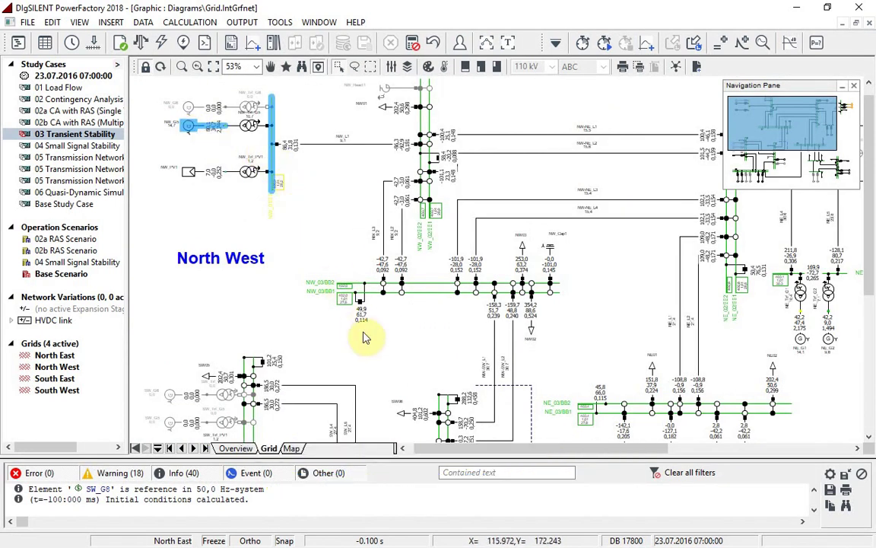
{"action": "scroll", "coordinate": [364, 338], "scroll_direction": "down", "scroll_amount": 5}
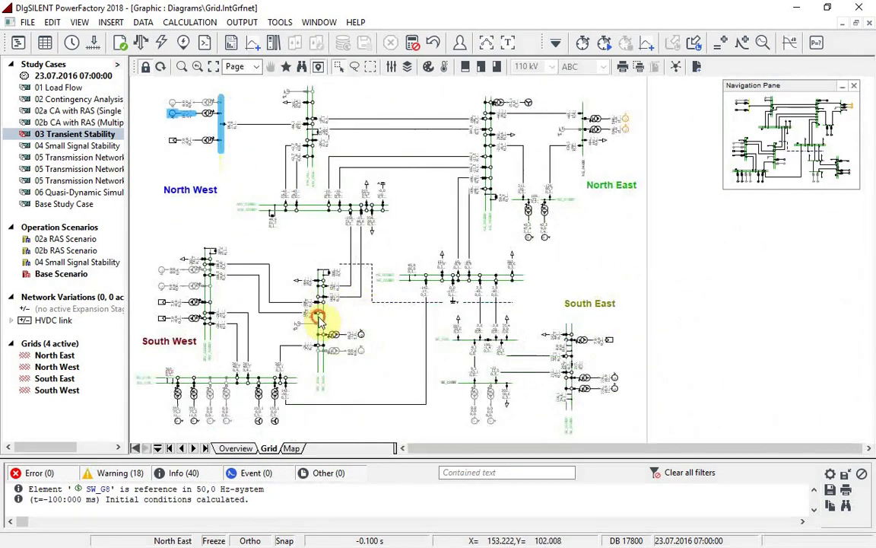
{"action": "left_click", "coordinate": [318, 319], "text": "ctrl"}
{"action": "left_click", "coordinate": [356, 336], "text": "ctrl"}
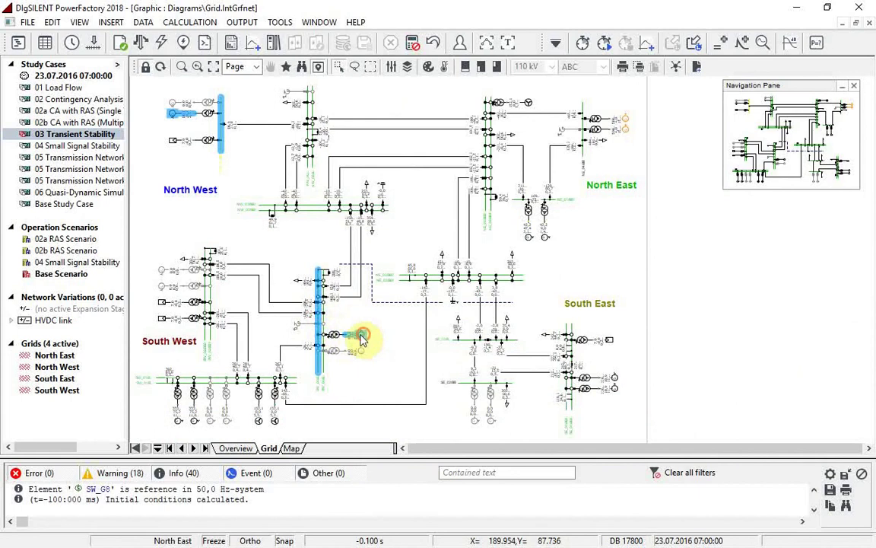
{"action": "left_click", "coordinate": [188, 382], "text": "ctrl"}
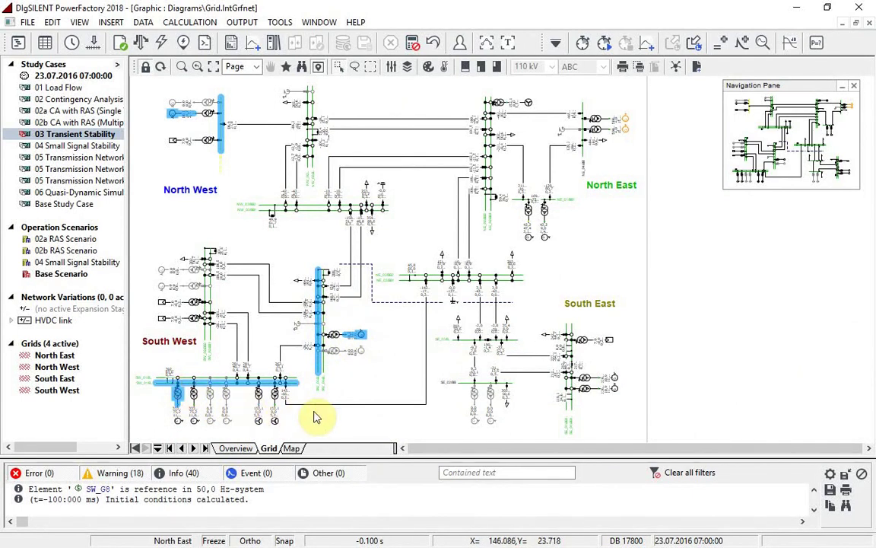
{"action": "left_click", "coordinate": [326, 405]}
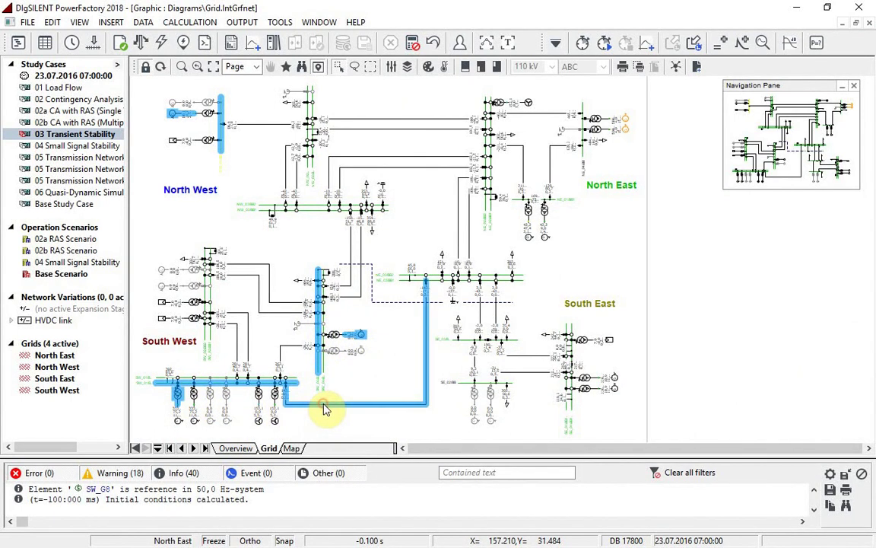
Define RMS/EMT simulation results for the selected elements, producing the All calculations list.
{"action": "right_click", "coordinate": [363, 339]}
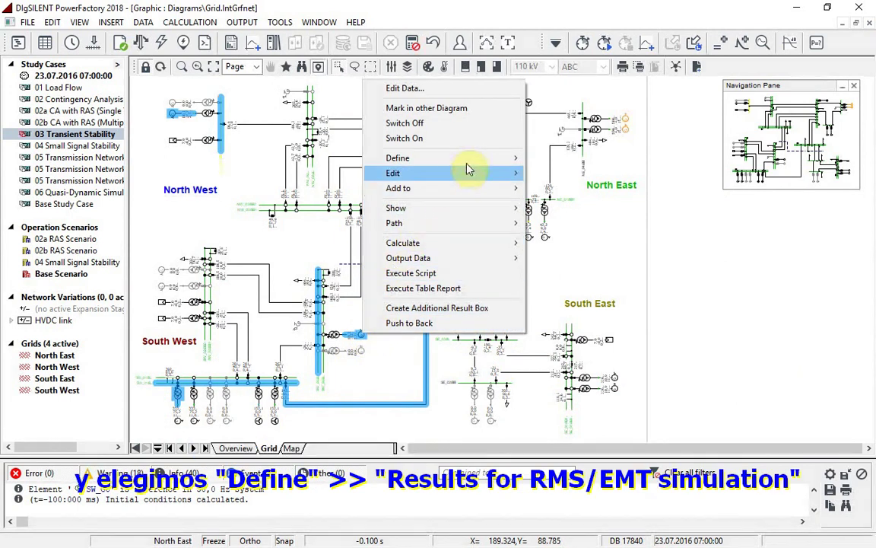
{"action": "mouse_move", "coordinate": [493, 168]}
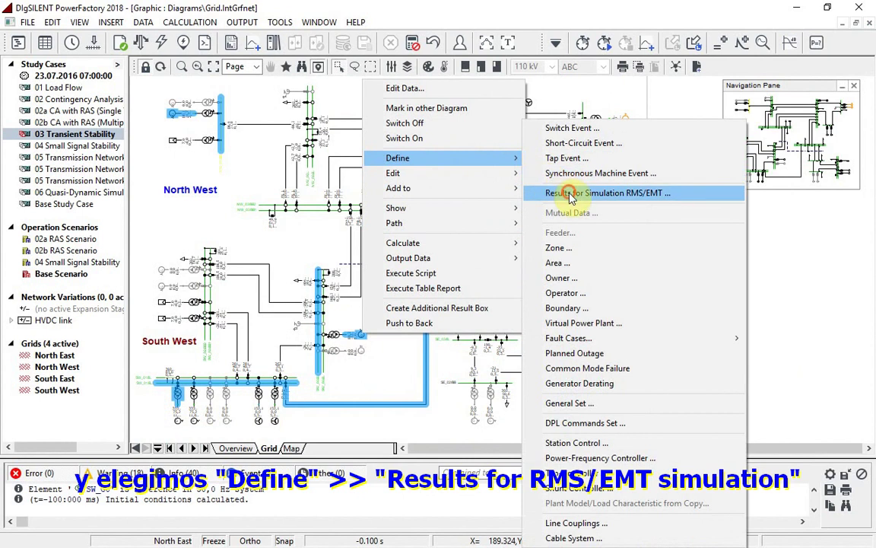
{"action": "left_click", "coordinate": [570, 193]}
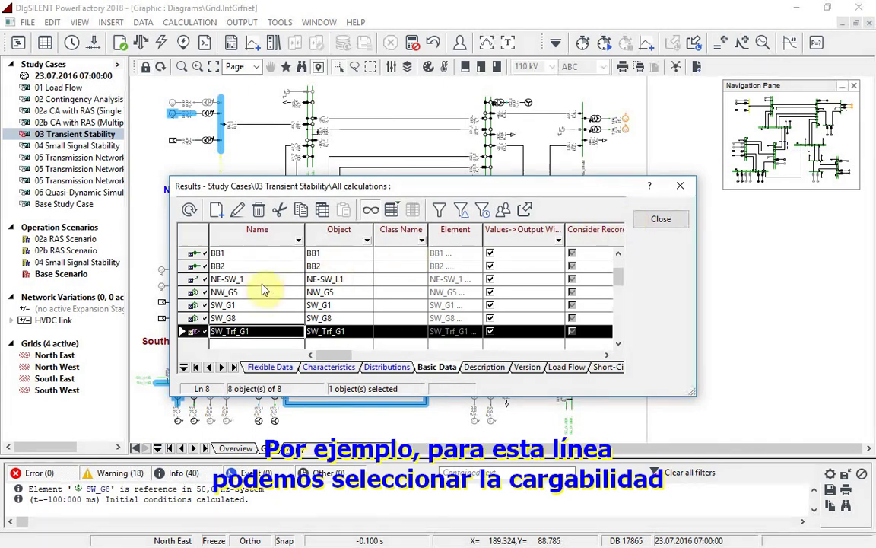
Add the c:loading calculation parameter to NE-SW_1's recorded variables and close the results list.
{"action": "left_click", "coordinate": [192, 281]}
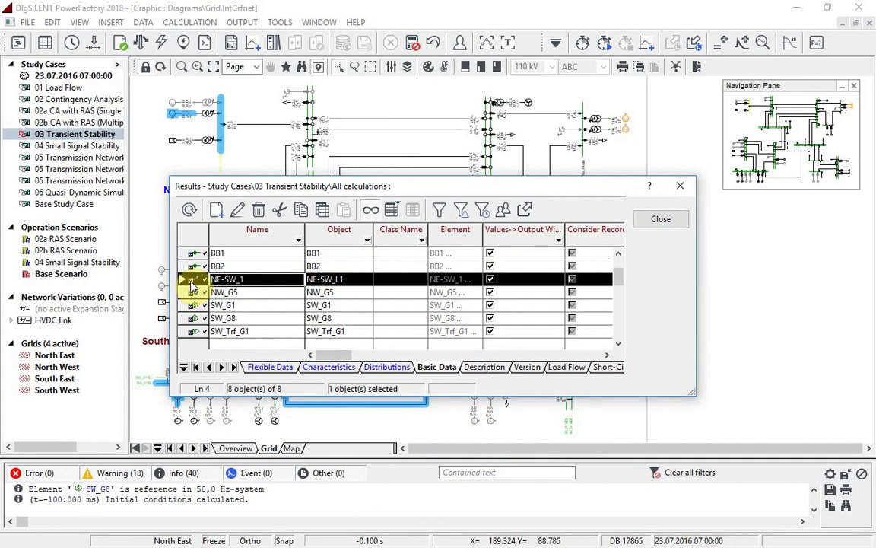
{"action": "double_click", "coordinate": [193, 281]}
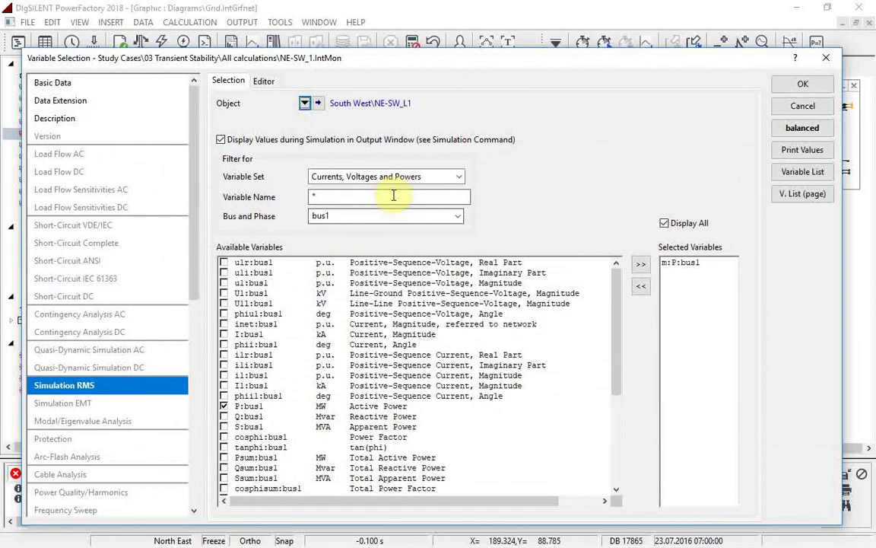
{"action": "left_click", "coordinate": [404, 177]}
{"action": "left_click", "coordinate": [364, 220]}
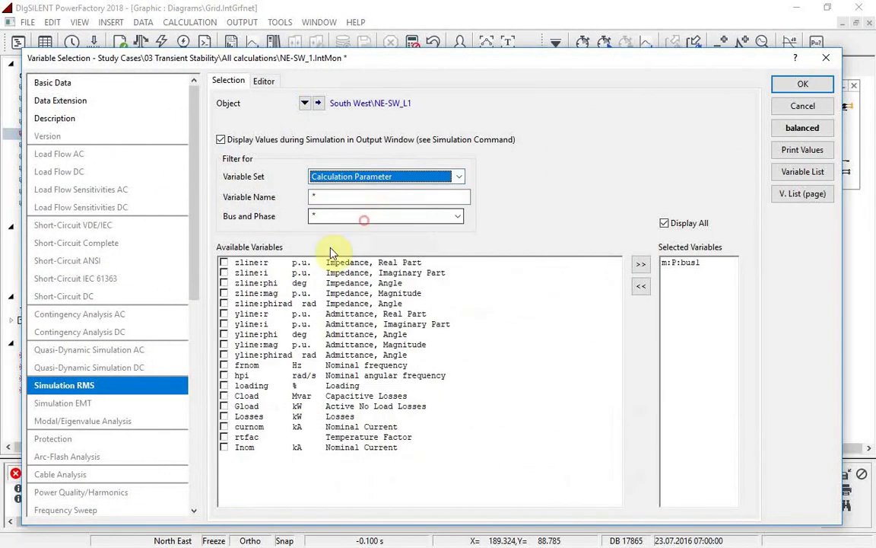
{"action": "left_click", "coordinate": [224, 385]}
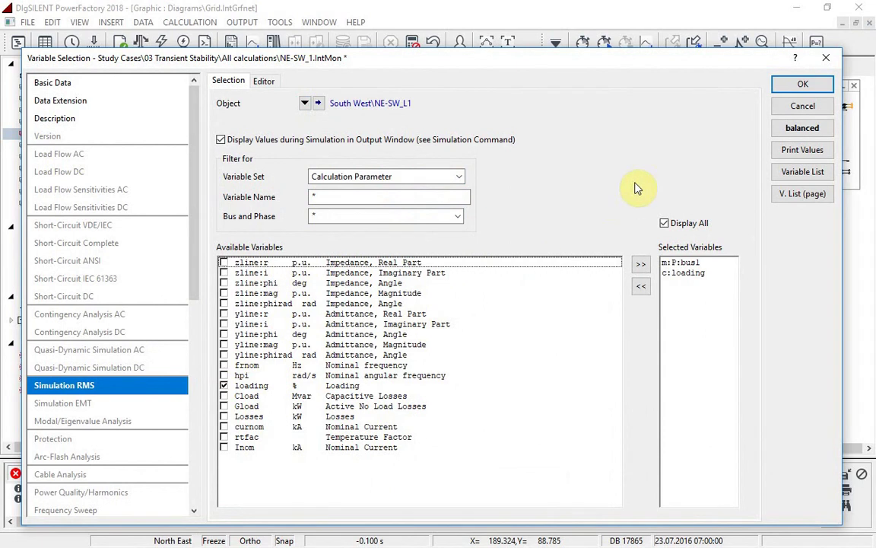
{"action": "left_click", "coordinate": [788, 87]}
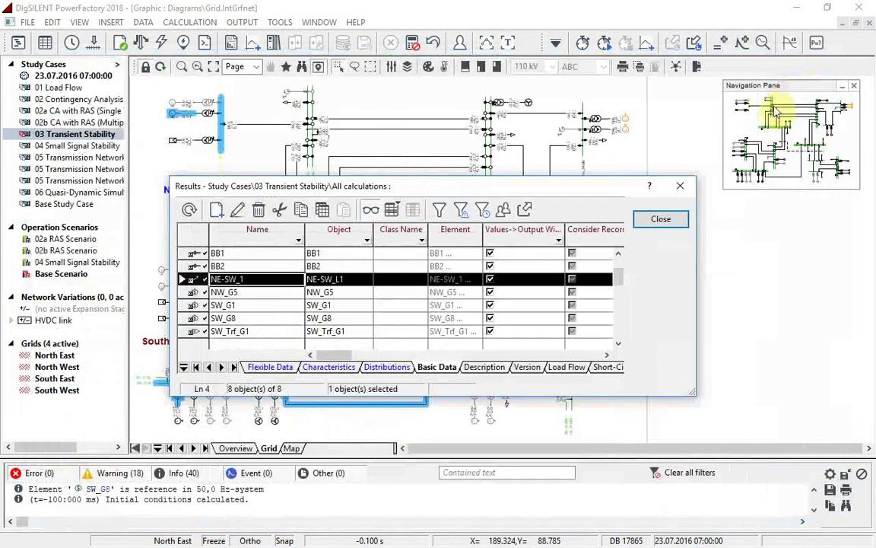
{"action": "left_click", "coordinate": [637, 222]}
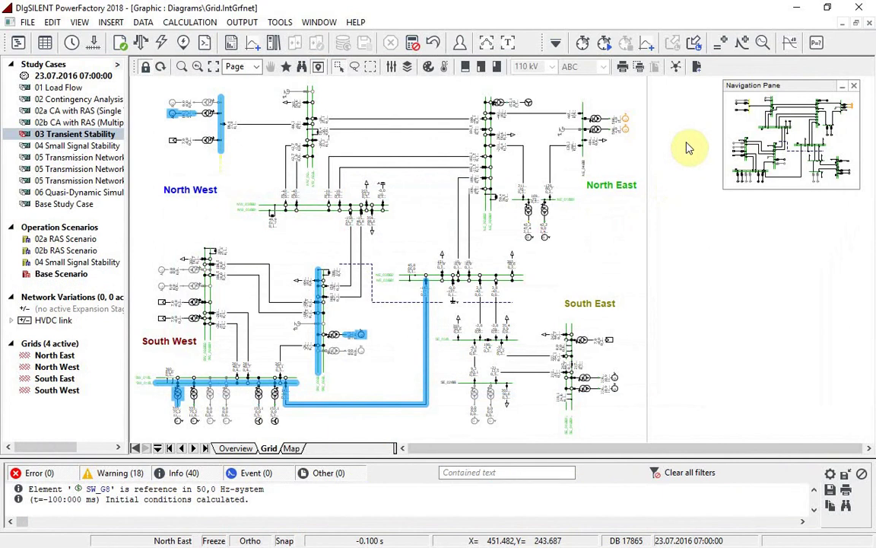
Execute the RMS simulation with the 10 s stop time unchanged.
{"action": "left_click", "coordinate": [719, 44]}
{"action": "left_click", "coordinate": [669, 220]}
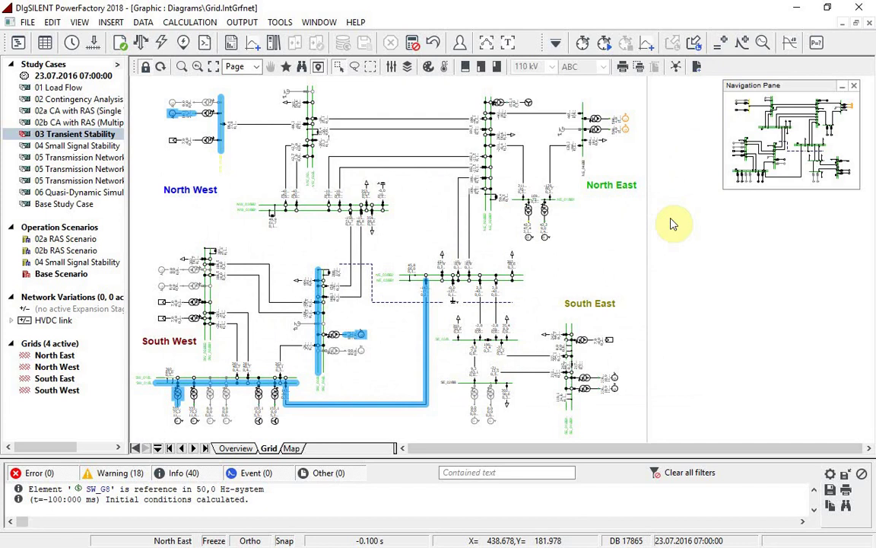
{"action": "left_click", "coordinate": [606, 45]}
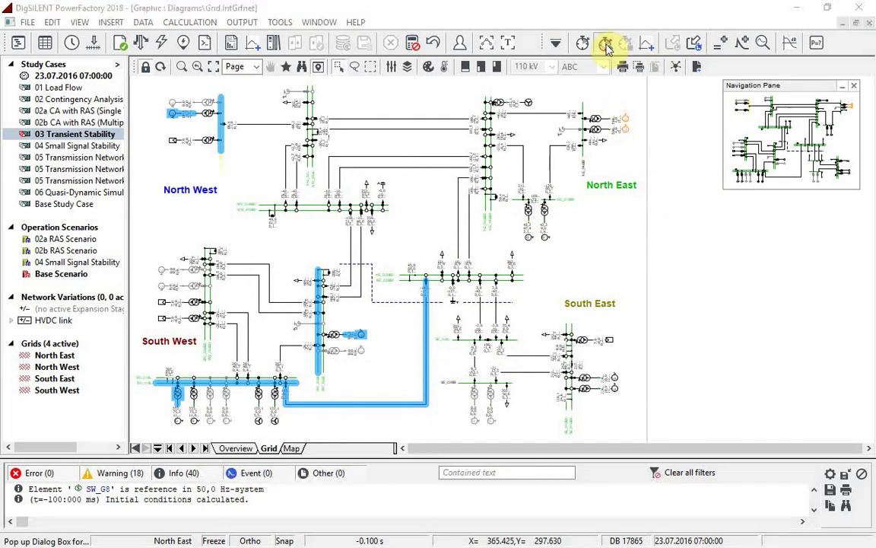
{"action": "left_click", "coordinate": [575, 176]}
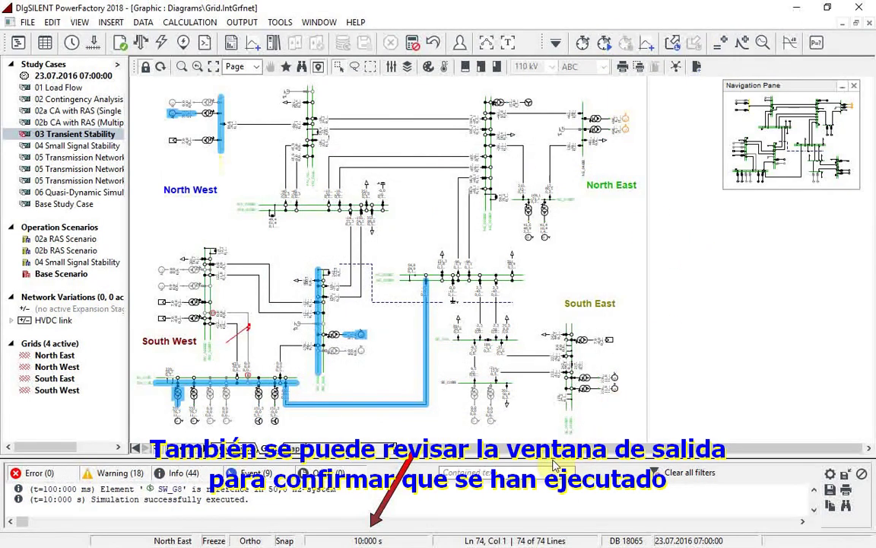
{"action": "left_click_drag", "start_coordinate": [555, 455], "coordinate": [566, 312]}
{"action": "scroll", "coordinate": [563, 442], "scroll_direction": "up", "scroll_amount": 5}
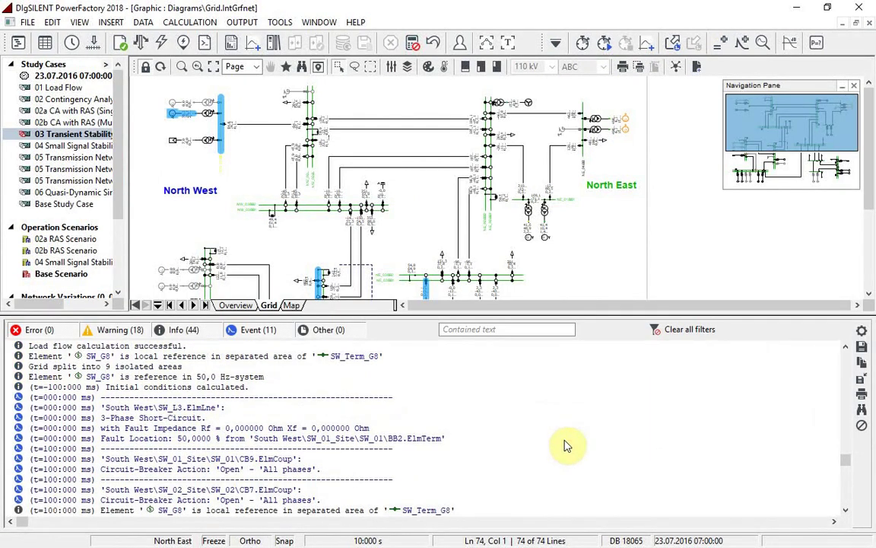
{"action": "scroll", "coordinate": [565, 444], "scroll_direction": "down", "scroll_amount": 5}
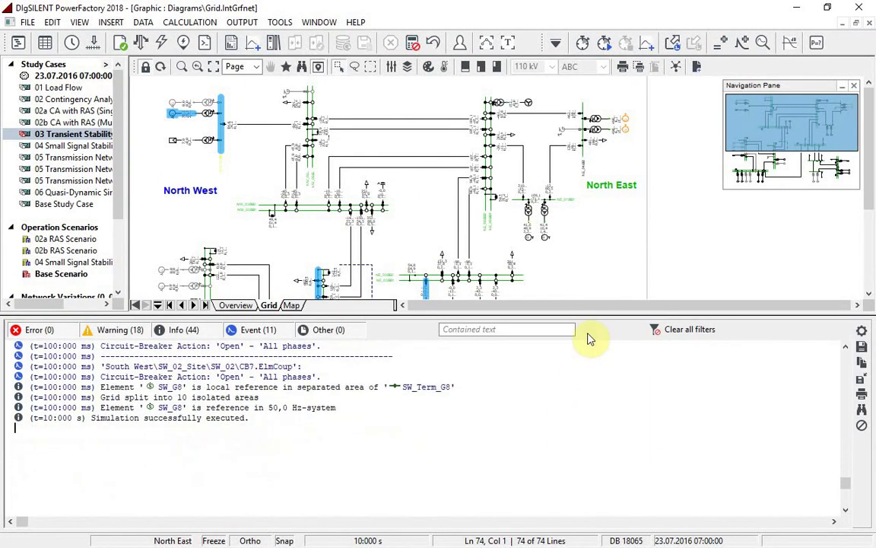
{"action": "left_click_drag", "start_coordinate": [595, 314], "coordinate": [616, 471]}
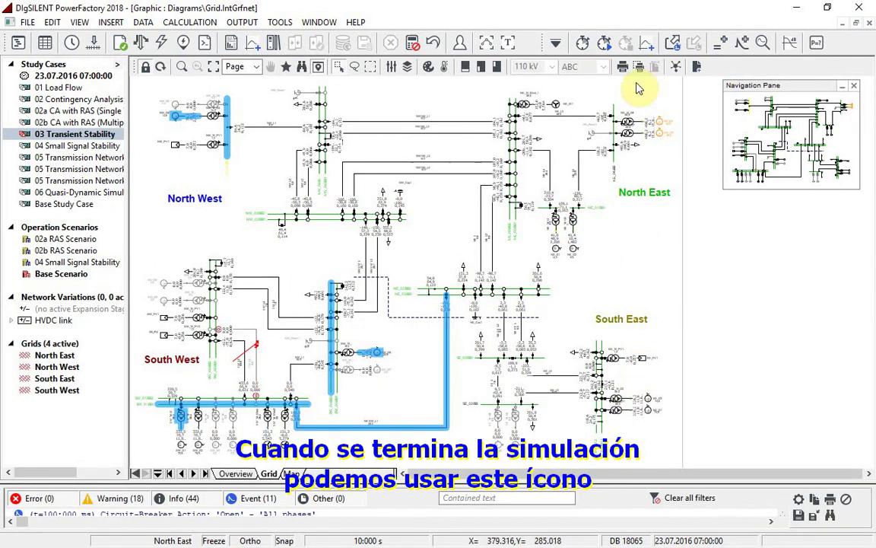
Insert a new Curve plot with generators NW_G5, SW_G1 and SW_G8 as elements.
{"action": "left_click", "coordinate": [648, 44]}
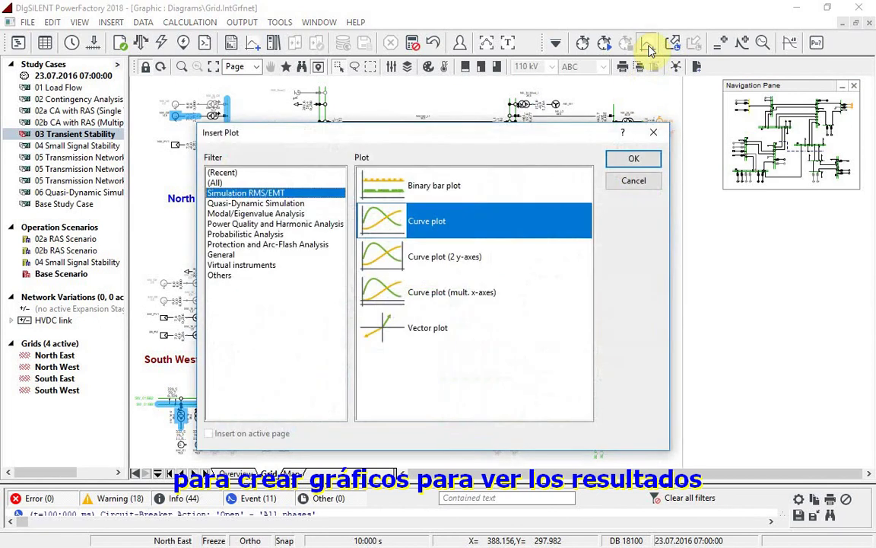
{"action": "left_click", "coordinate": [631, 161]}
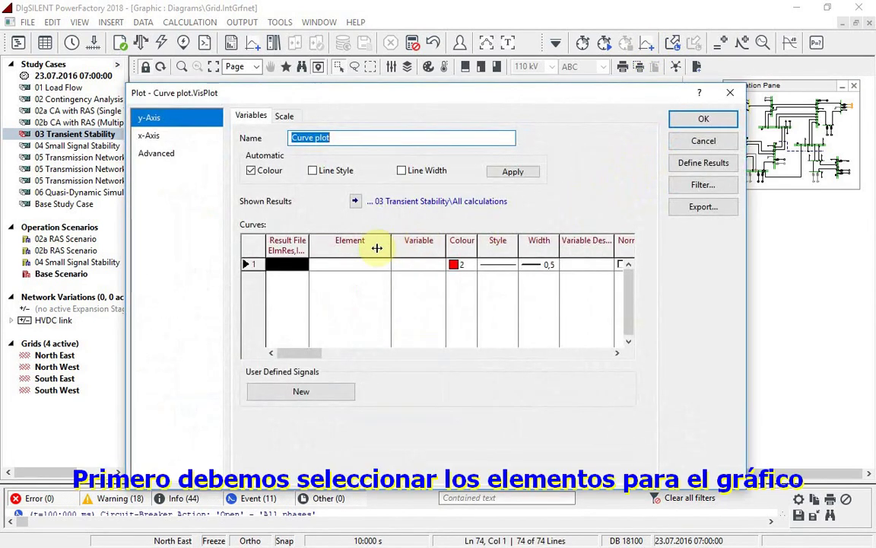
{"action": "double_click", "coordinate": [348, 267]}
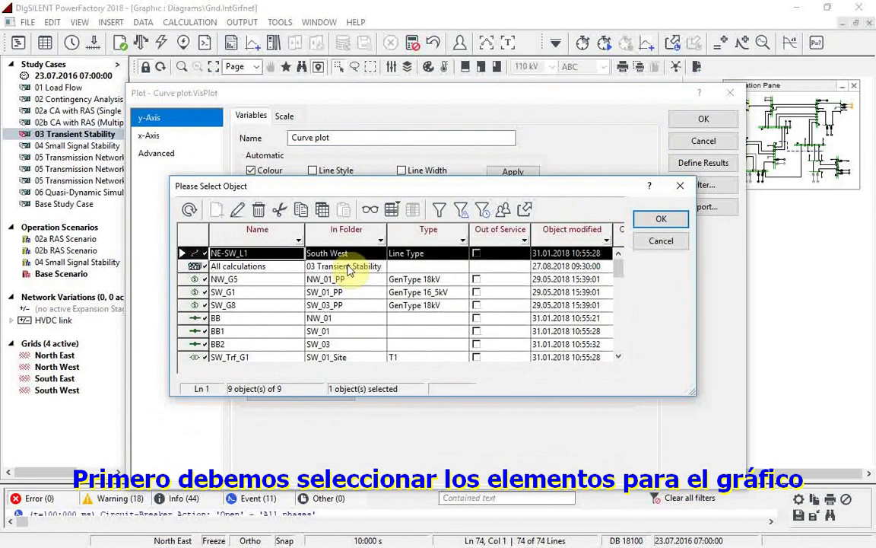
{"action": "left_click_drag", "start_coordinate": [207, 280], "coordinate": [205, 305]}
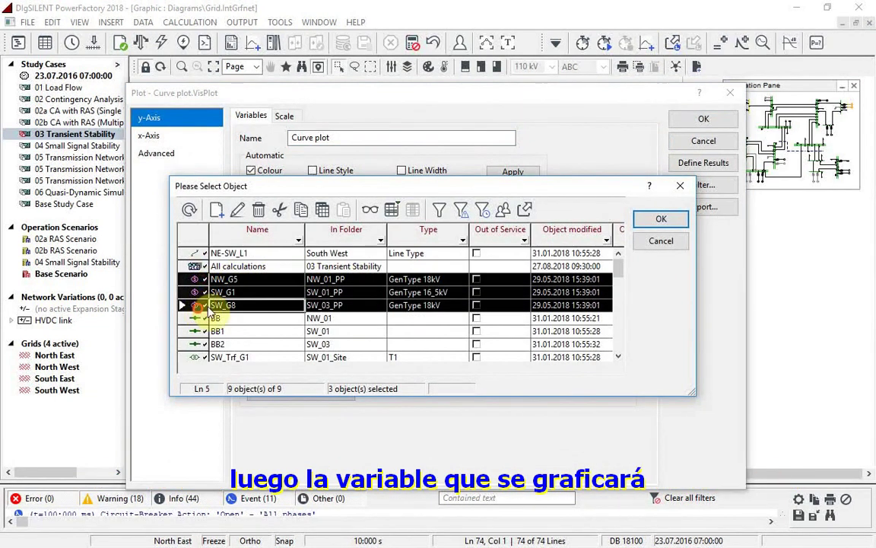
{"action": "left_click", "coordinate": [645, 221]}
Set variable s:xspeed for all three generator curves and confirm the plot.
{"action": "double_click", "coordinate": [418, 267]}
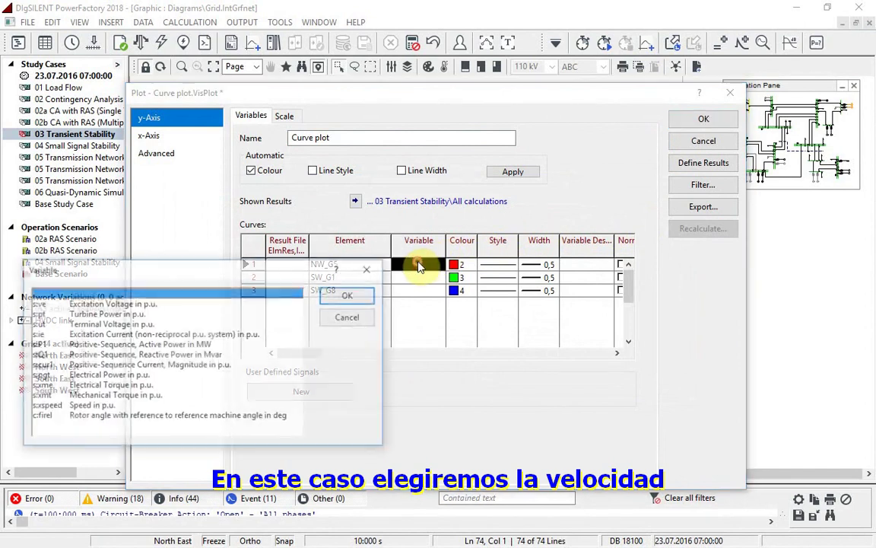
{"action": "double_click", "coordinate": [95, 406]}
{"action": "key", "text": "ctrl+c"}
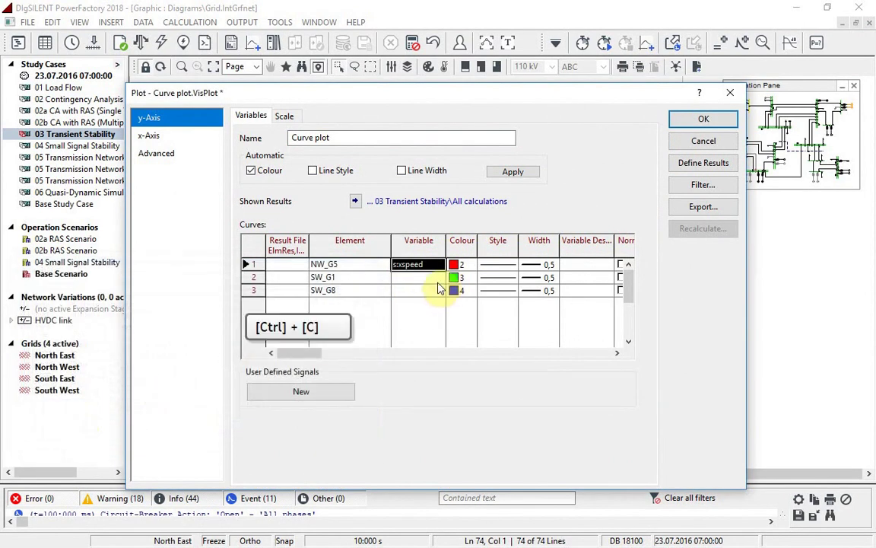
{"action": "left_click_drag", "start_coordinate": [422, 277], "coordinate": [435, 292]}
{"action": "key", "text": "ctrl+v"}
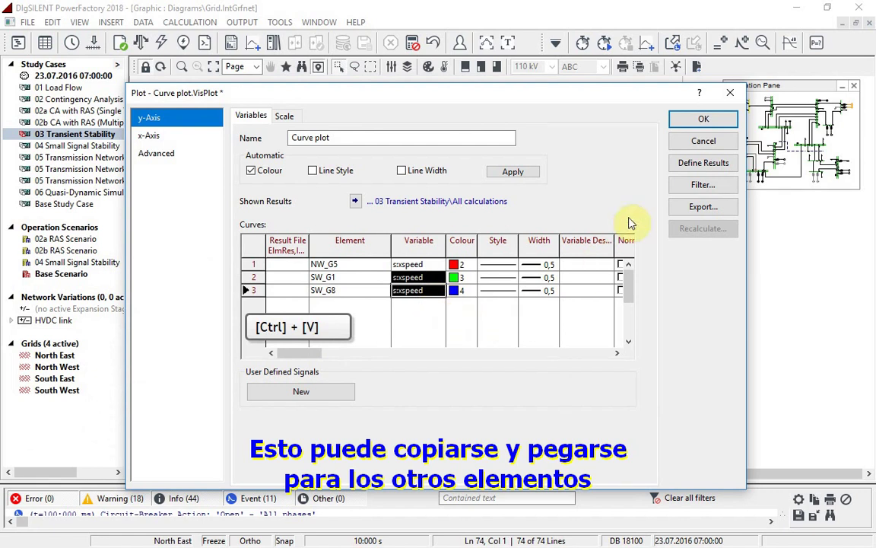
{"action": "left_click", "coordinate": [700, 121]}
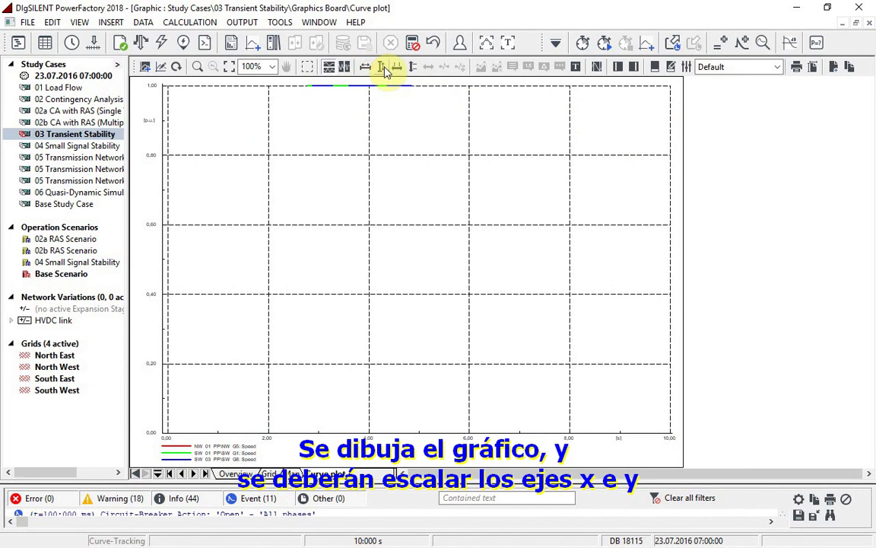
Auto-scale the x/y axes to show speed between about 0.998 and 1.007 p.u.
{"action": "left_click", "coordinate": [384, 66]}
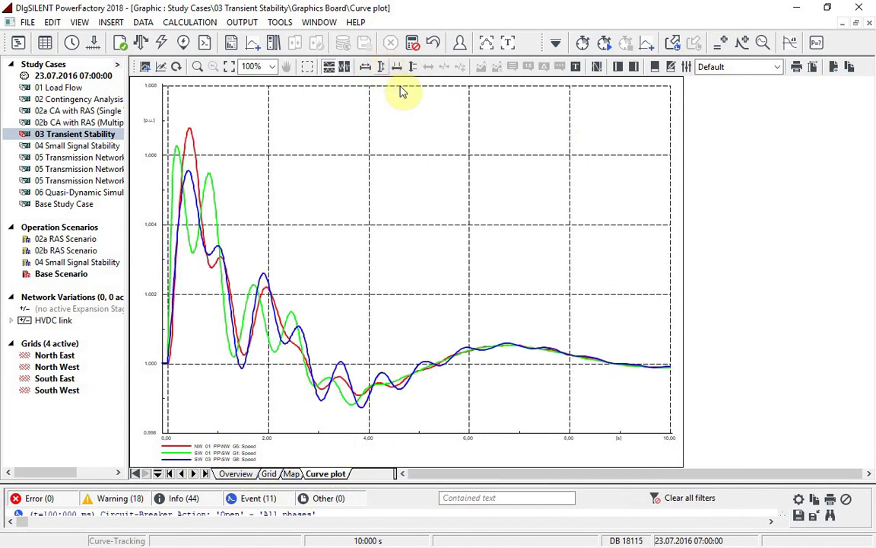
Copy and paste the curve plot as Curve plot(1), then open the copy's settings.
{"action": "right_click", "coordinate": [623, 207]}
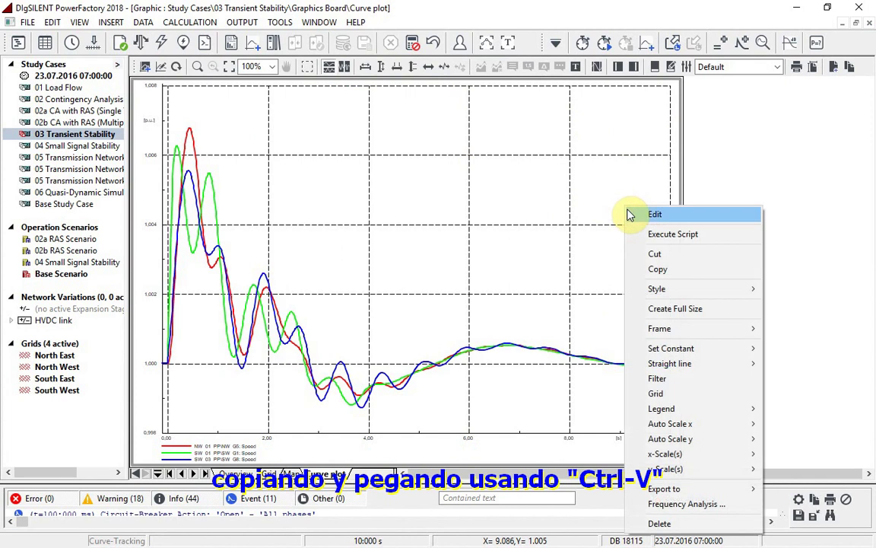
{"action": "left_click", "coordinate": [653, 268]}
{"action": "key", "text": "ctrl+v"}
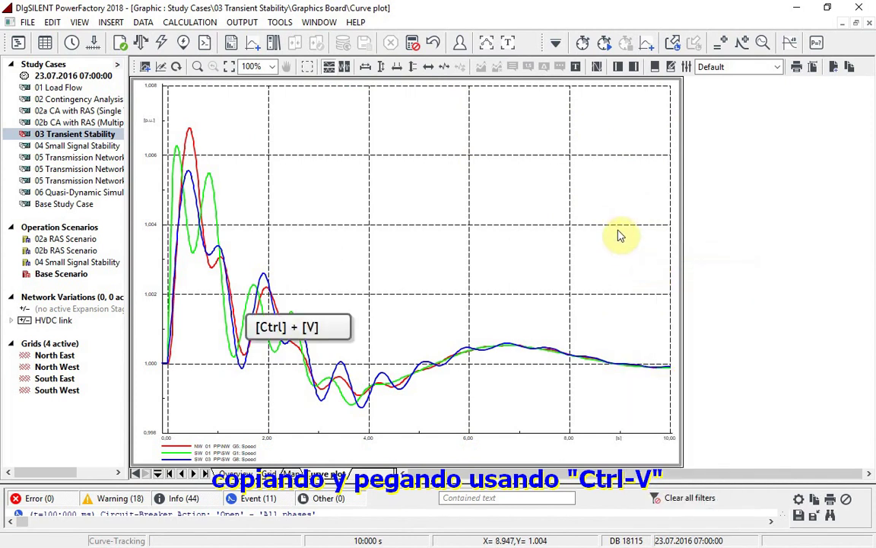
{"action": "double_click", "coordinate": [426, 359]}
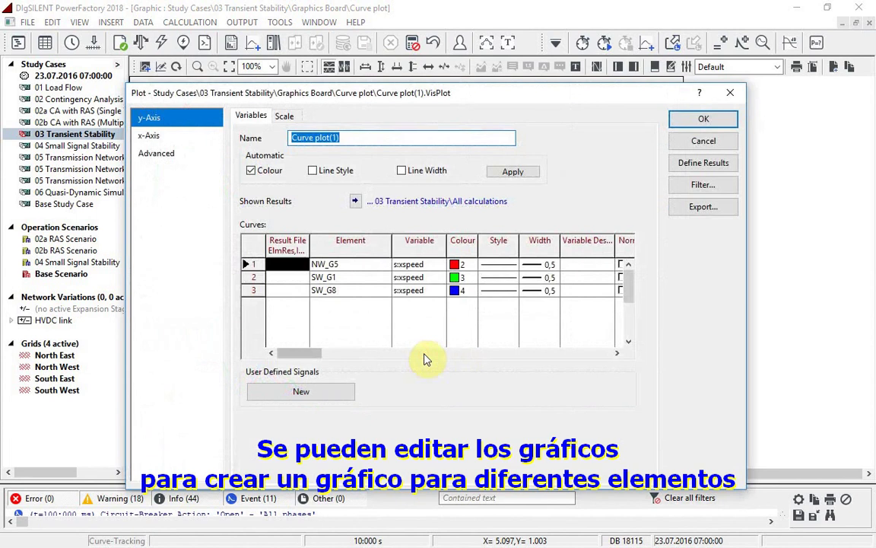